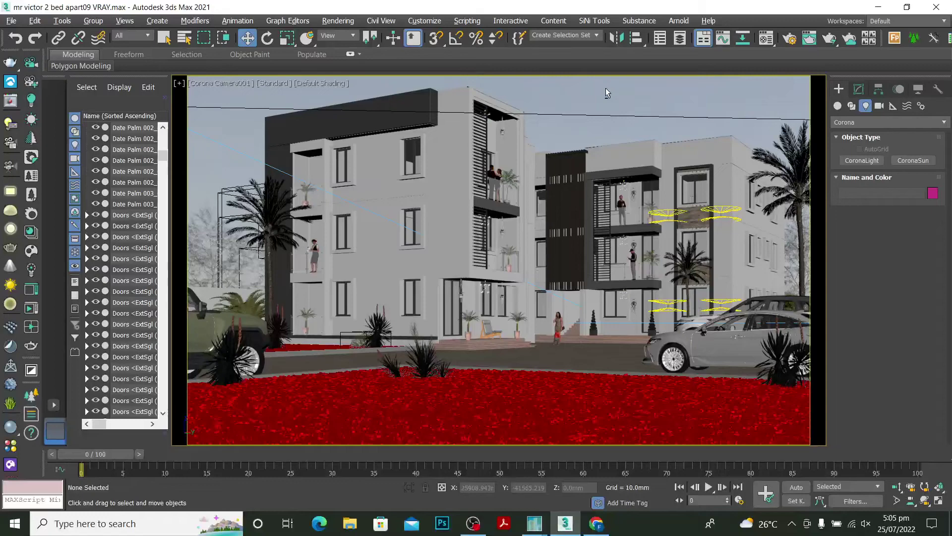
# - Open the Select File to Export dialog from the File menu's Export command
pyautogui.click(12, 22)
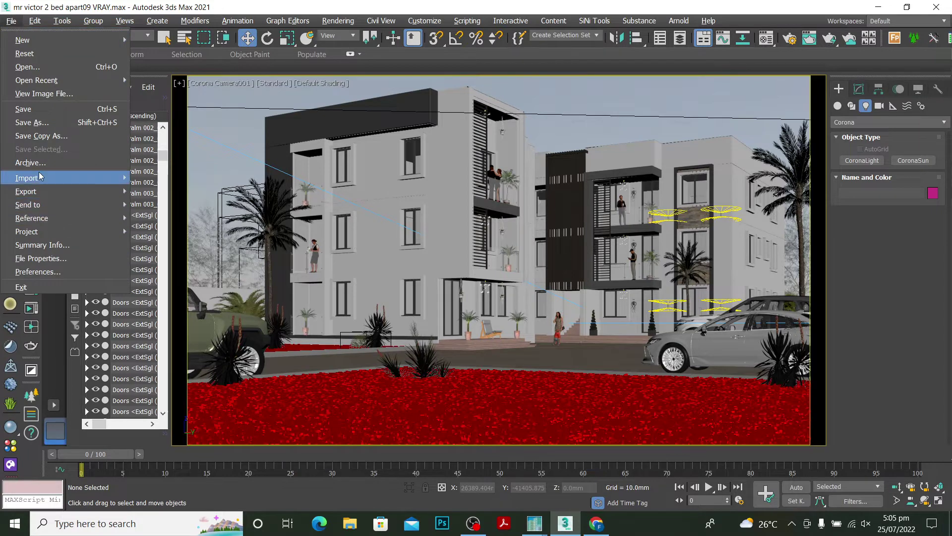
pyautogui.moveTo(45, 192)
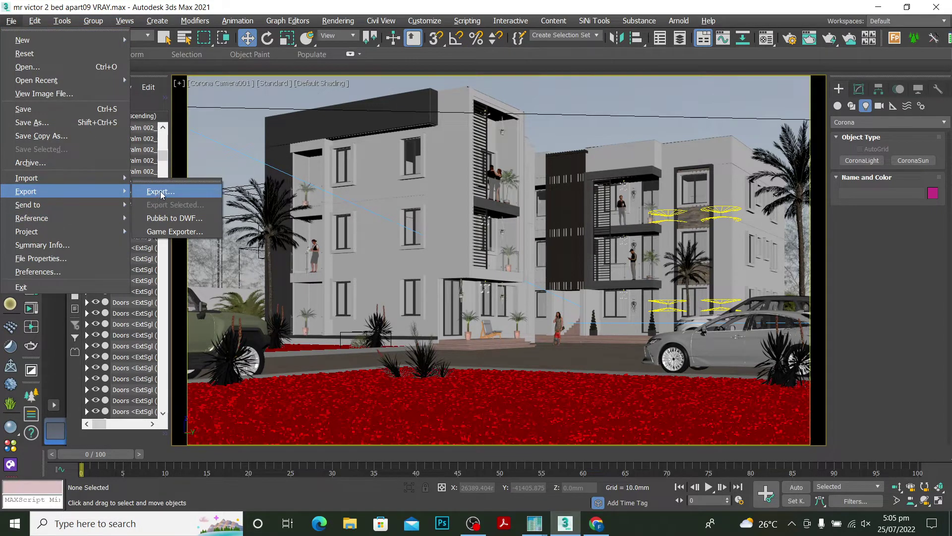
pyautogui.click(161, 192)
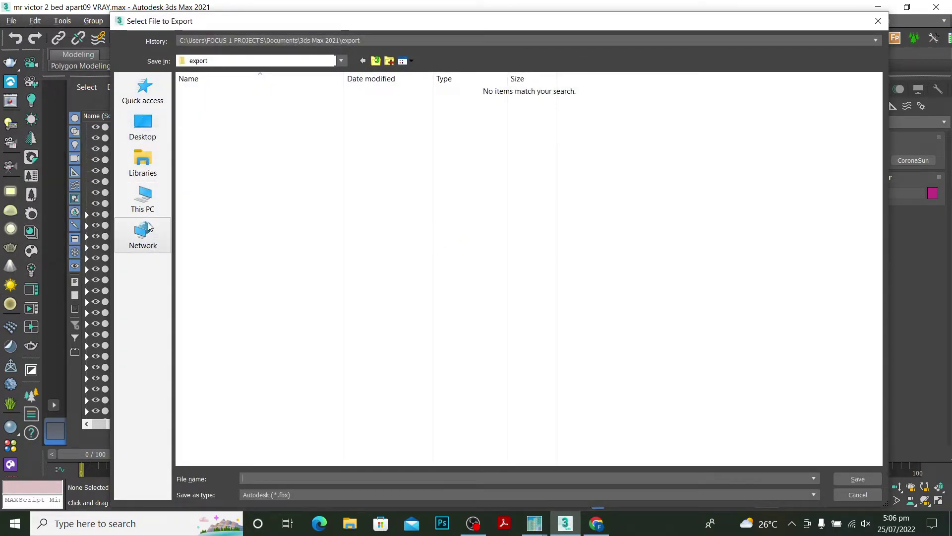
# - Go to the Desktop's MY PROJECT folder and list the available export file formats
pyautogui.click(143, 130)
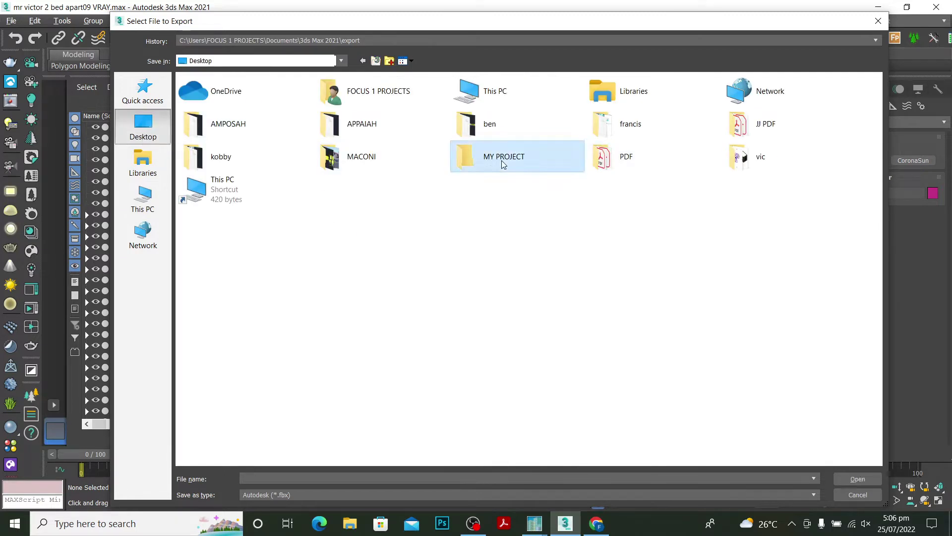
pyautogui.doubleClick(503, 159)
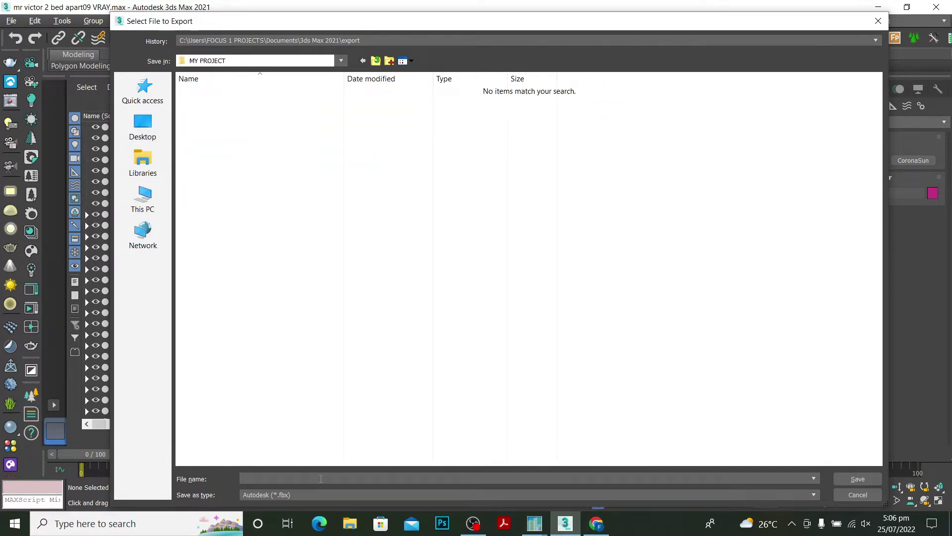
pyautogui.click(493, 494)
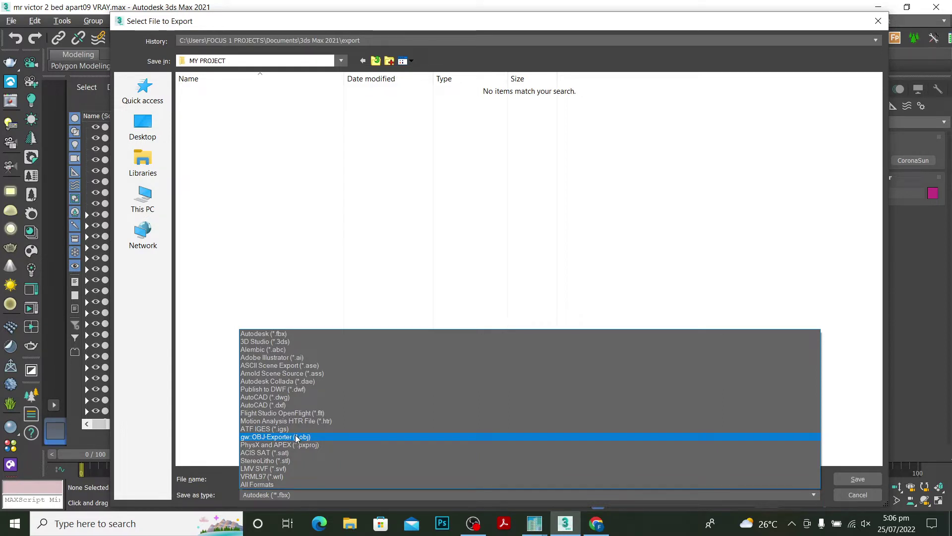
# - Set the export format to gw::OBJ-Exporter (*.obj) and name the file WHITE HOUSE
pyautogui.click(296, 436)
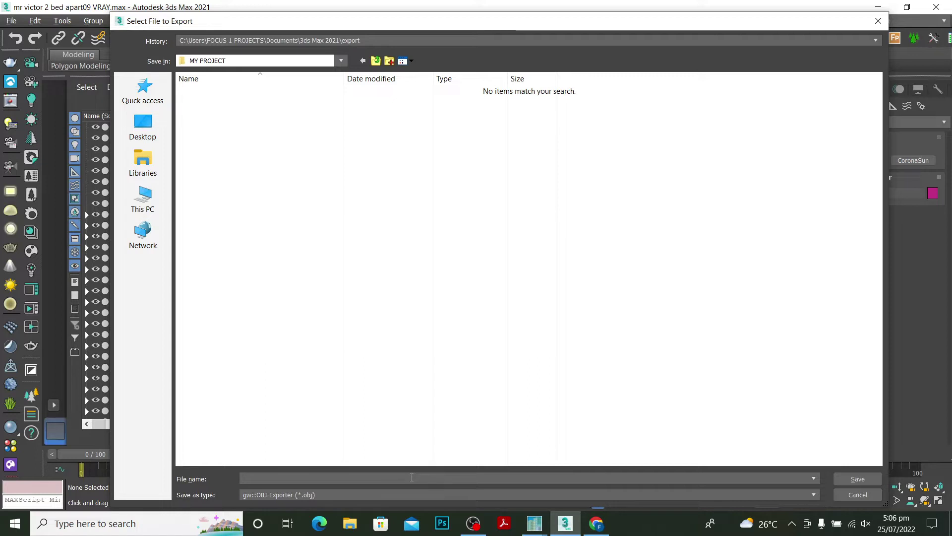
pyautogui.write('S')
pyautogui.write('ITE HOU')
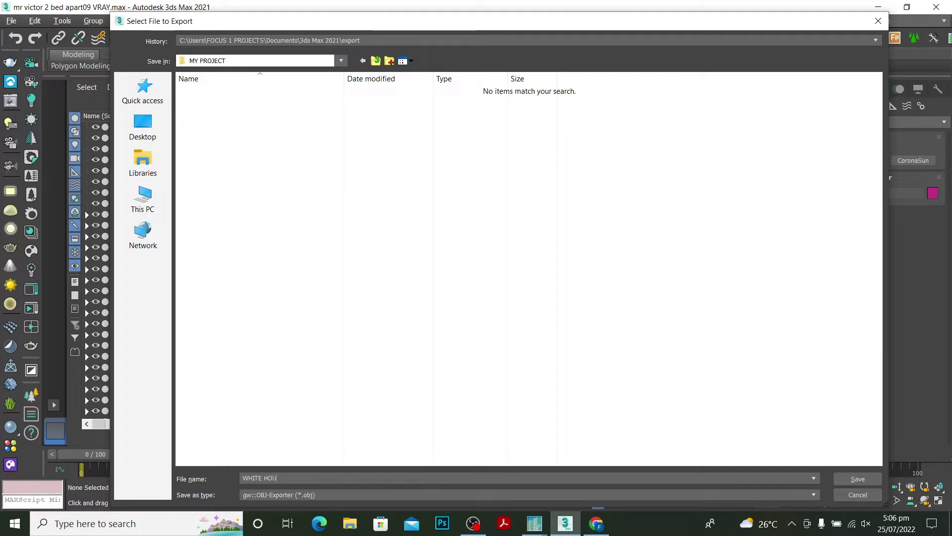
pyautogui.write('SE')
# - Export WHITE HOUSE as OBJ with Faces set to Triangles
pyautogui.click(849, 480)
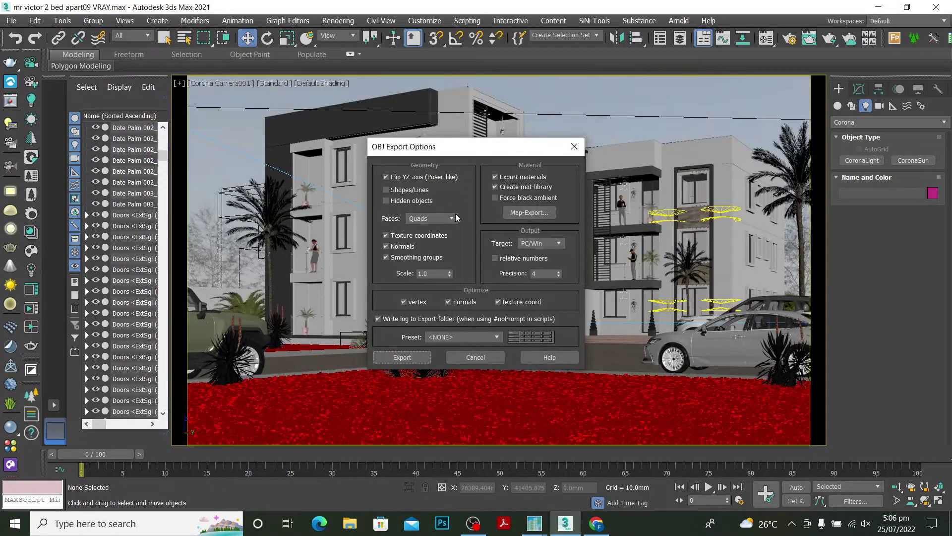
pyautogui.click(451, 218)
pyautogui.click(410, 358)
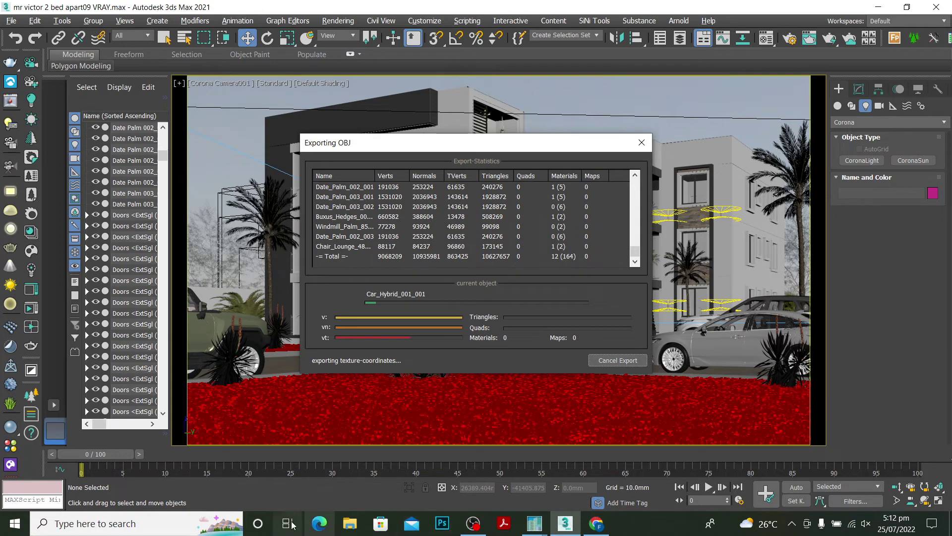
# - Launch Notepad by searching 'NOT' in the Windows taskbar search
pyautogui.click(215, 525)
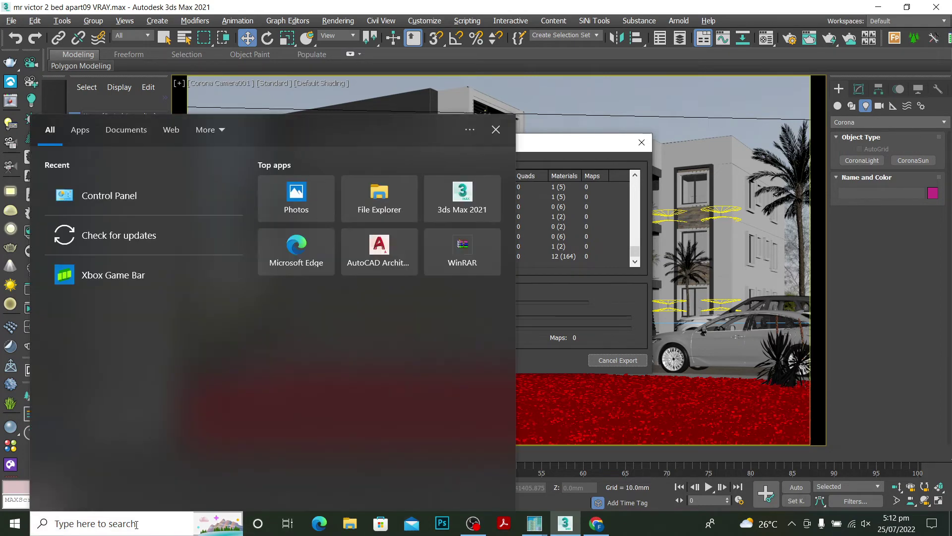
pyautogui.write('N')
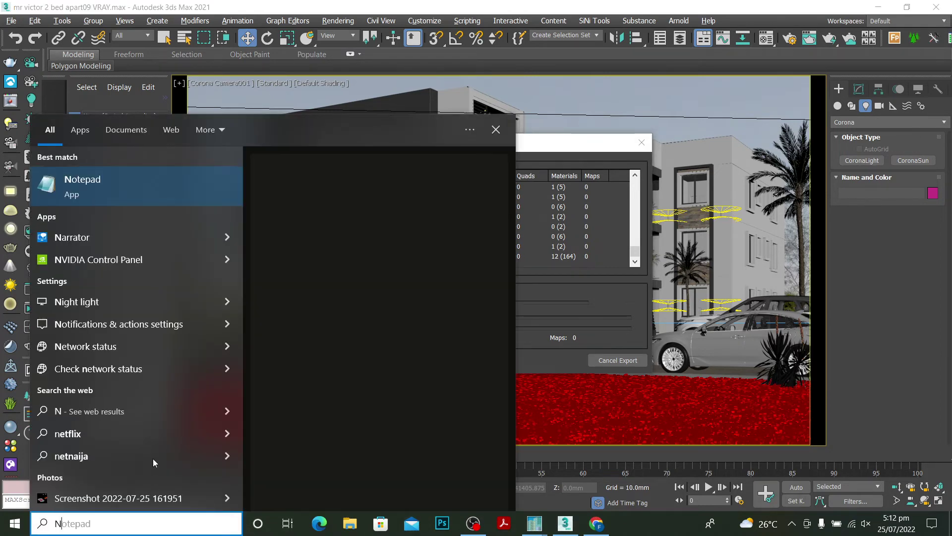
pyautogui.write('OT')
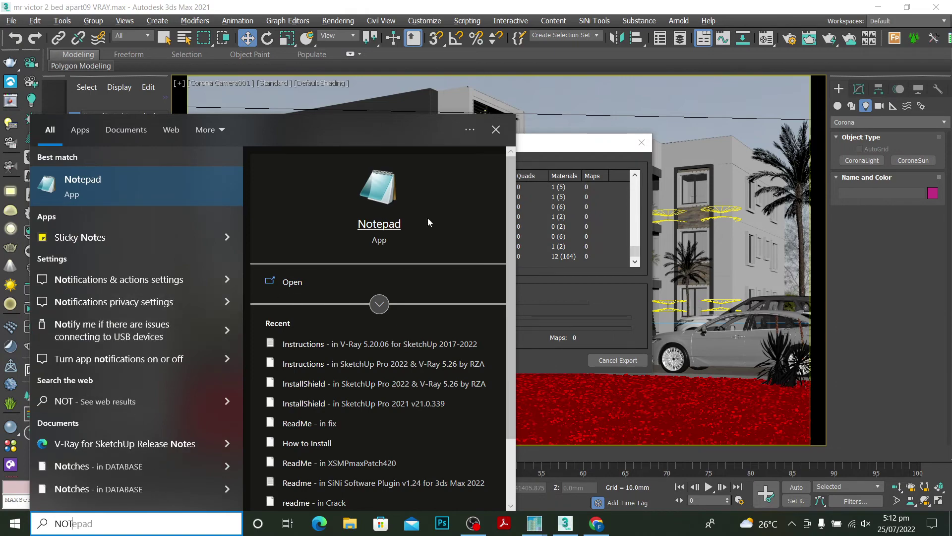
pyautogui.click(293, 282)
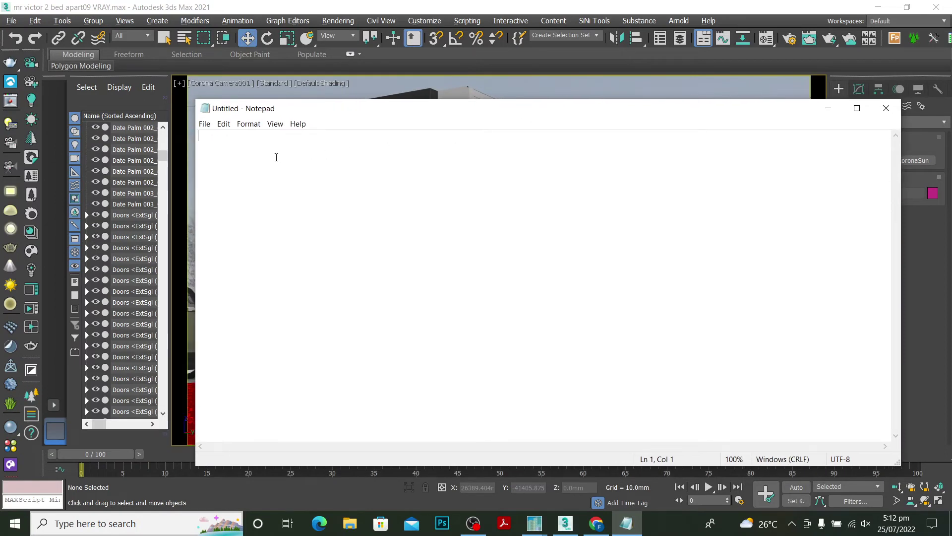
# - Write the message 'Wiat untill is done', fixing the 'donde' typo
pyautogui.write('W')
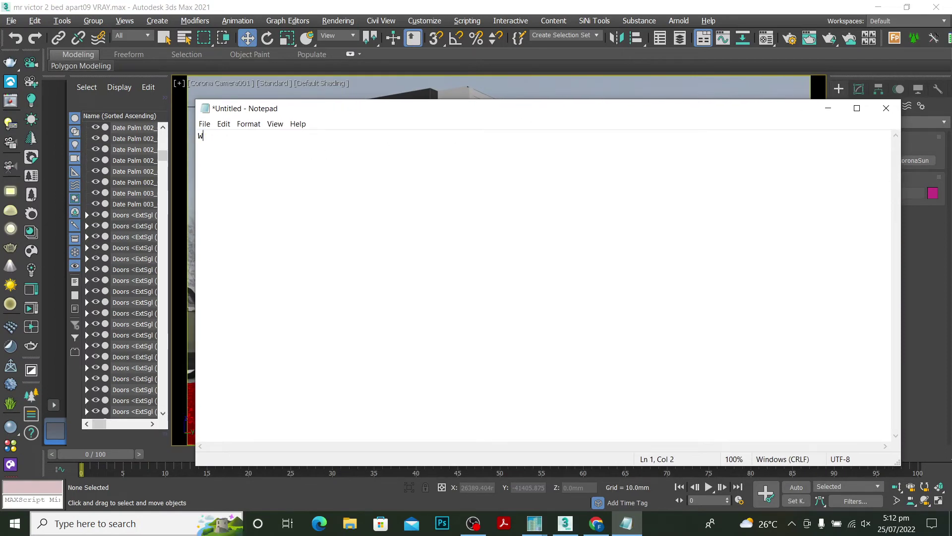
pyautogui.write('iat ')
pyautogui.write('unt')
pyautogui.write('ill ')
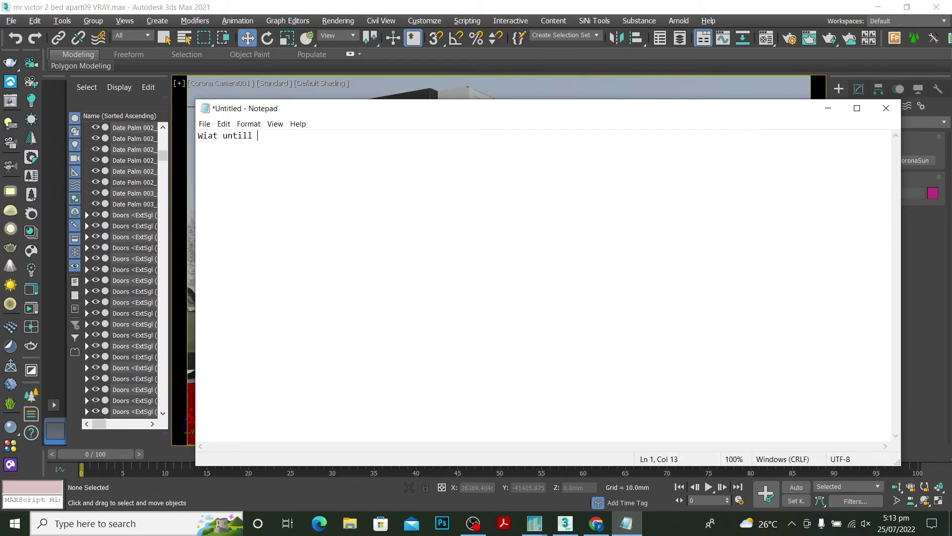
pyautogui.write('is ')
pyautogui.write('don')
pyautogui.write('de')
pyautogui.press('BackSpace')
pyautogui.press('BackSpace')
pyautogui.press('BackSpace')
pyautogui.write('n')
pyautogui.write('e')
# - Add 'THANKS FOR WATCHING' on a new line, correcting the misspelled 'WACHING'
pyautogui.press('Return')
pyautogui.press('Return')
pyautogui.write('THANK')
pyautogui.write('S FOR')
pyautogui.write('WAC')
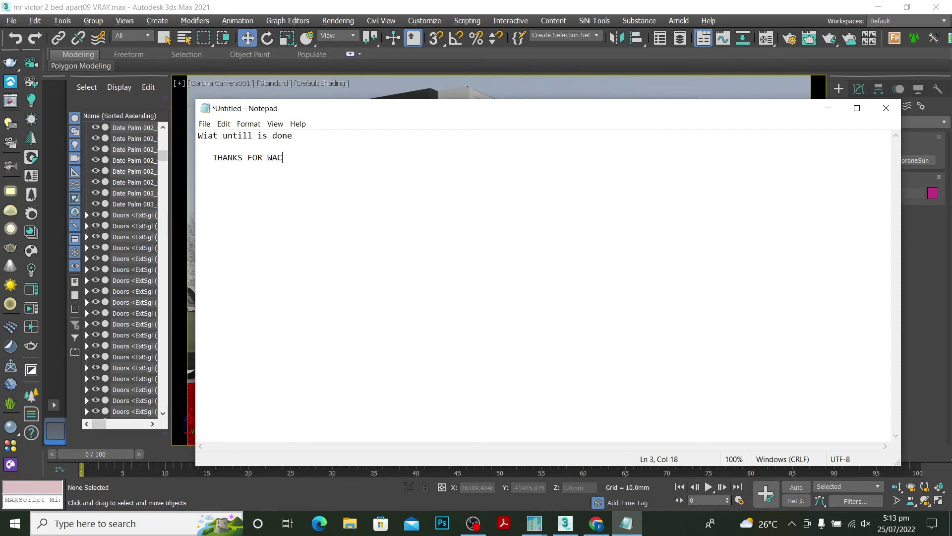
pyautogui.write('HING')
pyautogui.press('BackSpace')
pyautogui.press('BackSpace')
pyautogui.press('BackSpace')
pyautogui.press('BackSpace')
pyautogui.press('BackSpace')
pyautogui.write('T')
pyautogui.write('CHI')
pyautogui.write('NG')
# - Minimize Notepad to watch the running OBJ export progress in 3ds Max
pyautogui.click(828, 108)
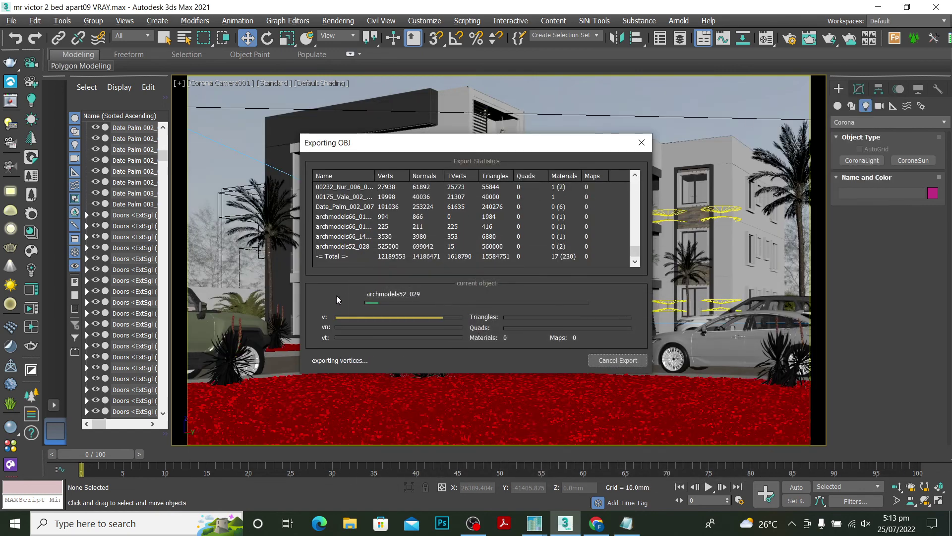